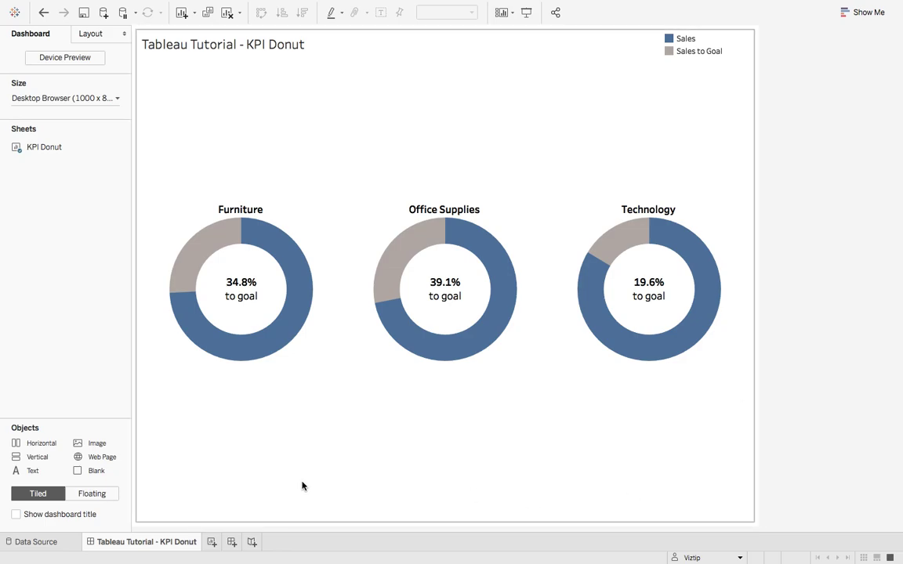
Step: Add a new blank worksheet, Sheet 2, beside the KPI Donut dashboard
left_click(212, 544)
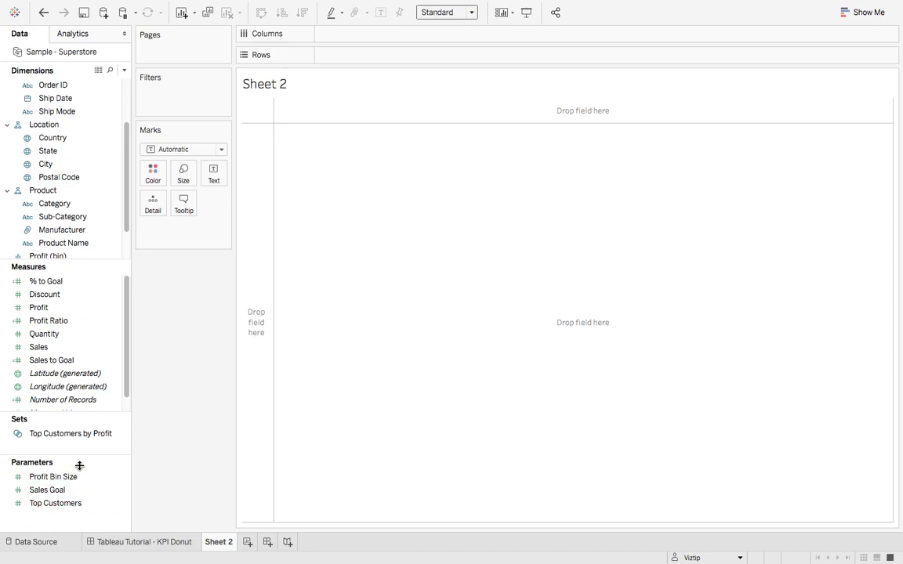
Step: Open the Sales Goal parameter's settings to check its Float value of 1,000,000
left_click(69, 491)
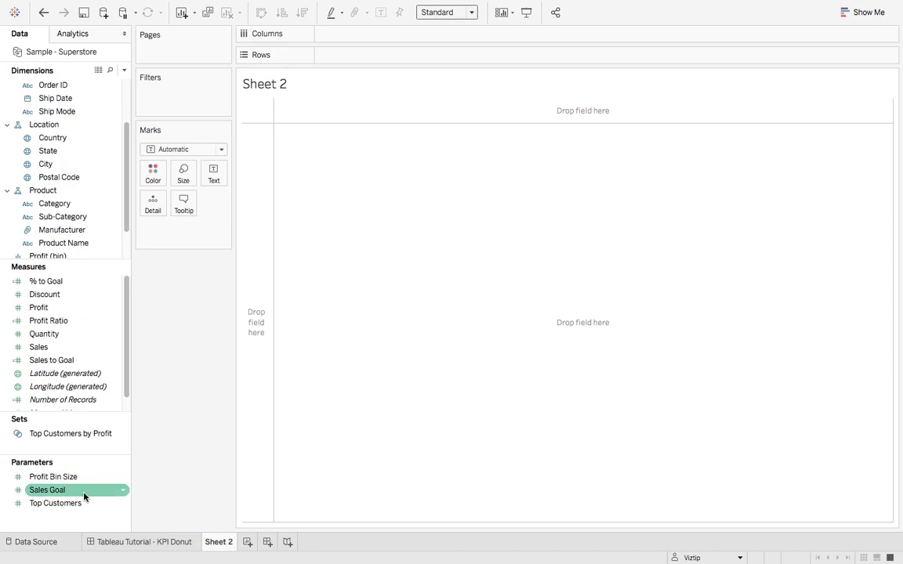
left_click(84, 496)
right_click(84, 496)
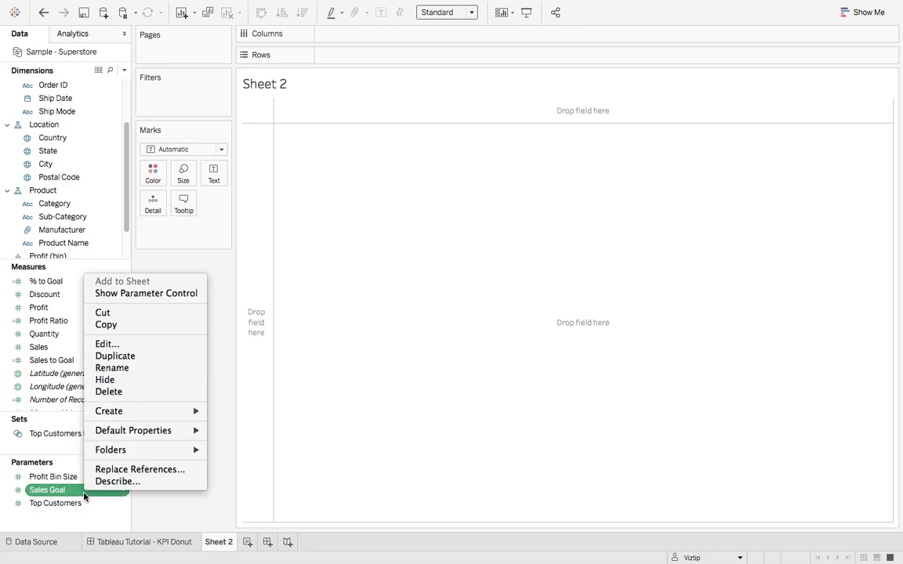
left_click(111, 344)
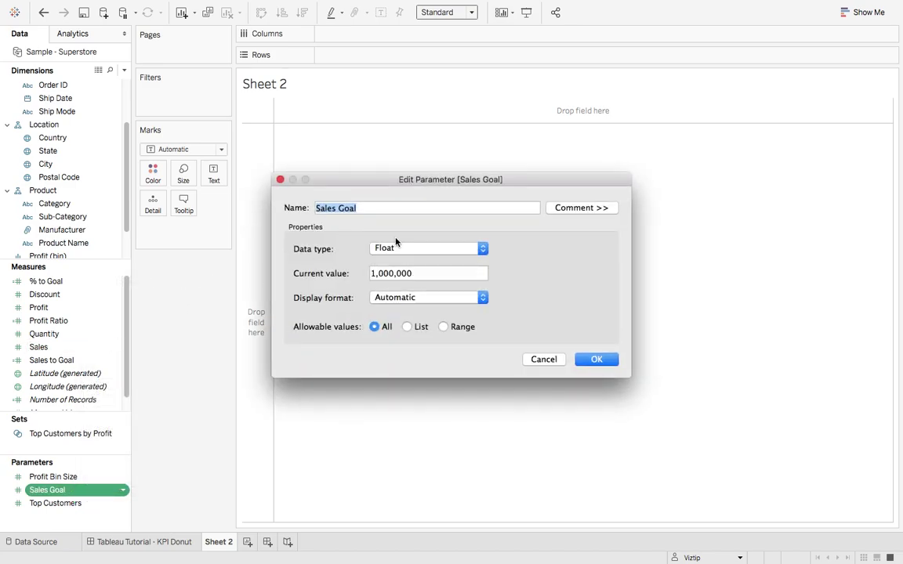
left_click(431, 210)
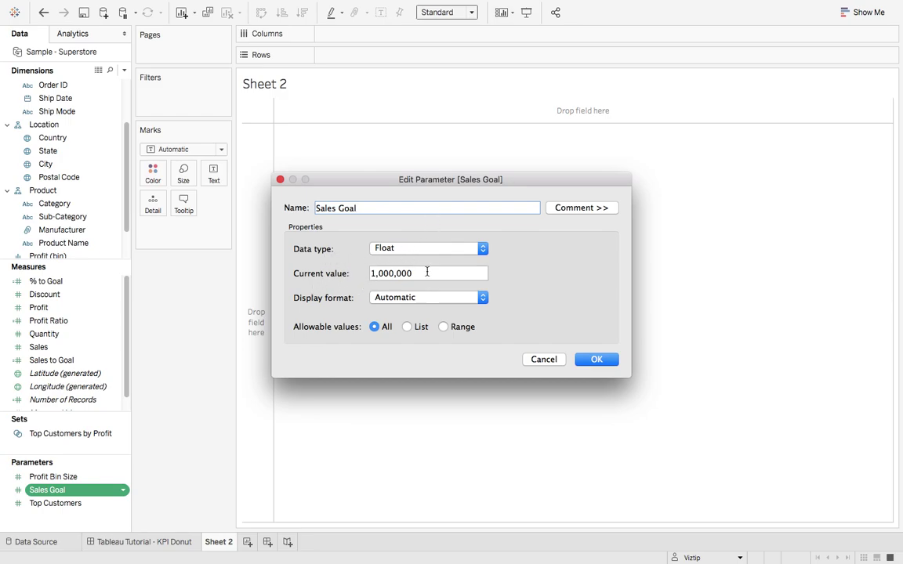
Step: Review the Sales to Goal formula [Sales Goal]-SUM([Sales]) and the % to Goal formula [Sales to Goal] / SUM([Sales])
left_click(594, 364)
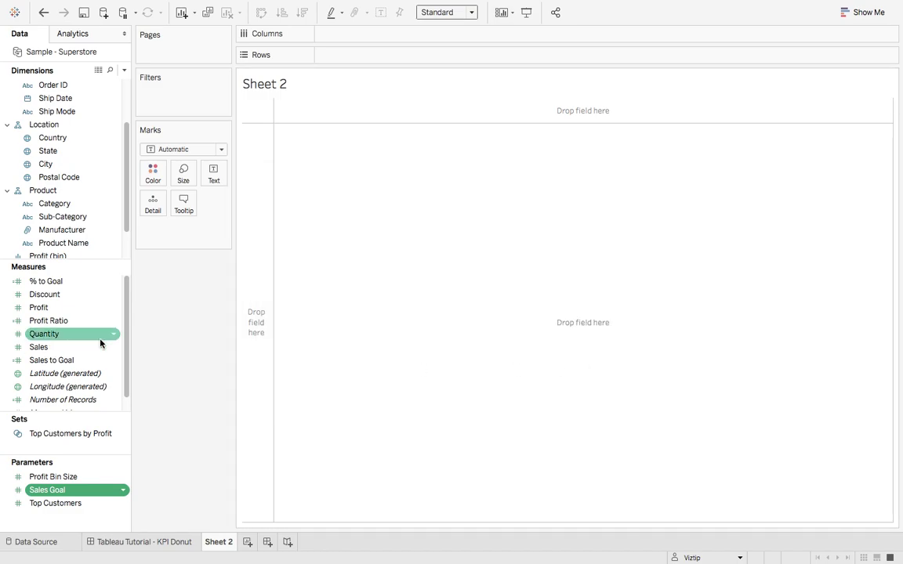
right_click(85, 361)
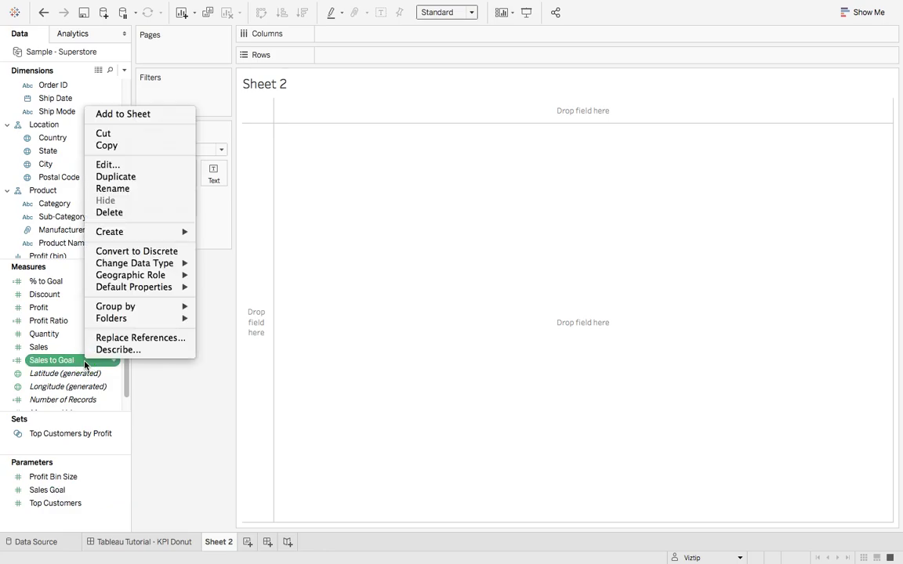
left_click(116, 166)
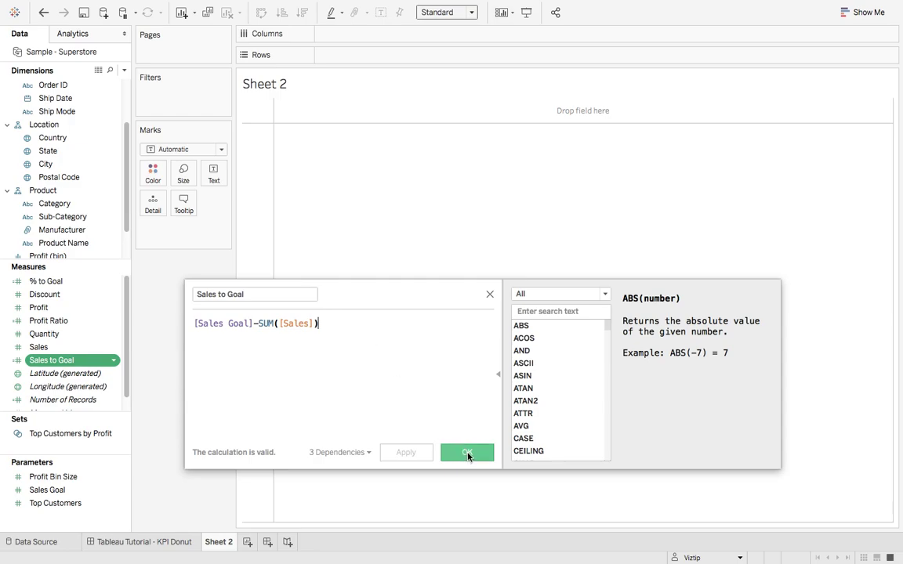
left_click(467, 453)
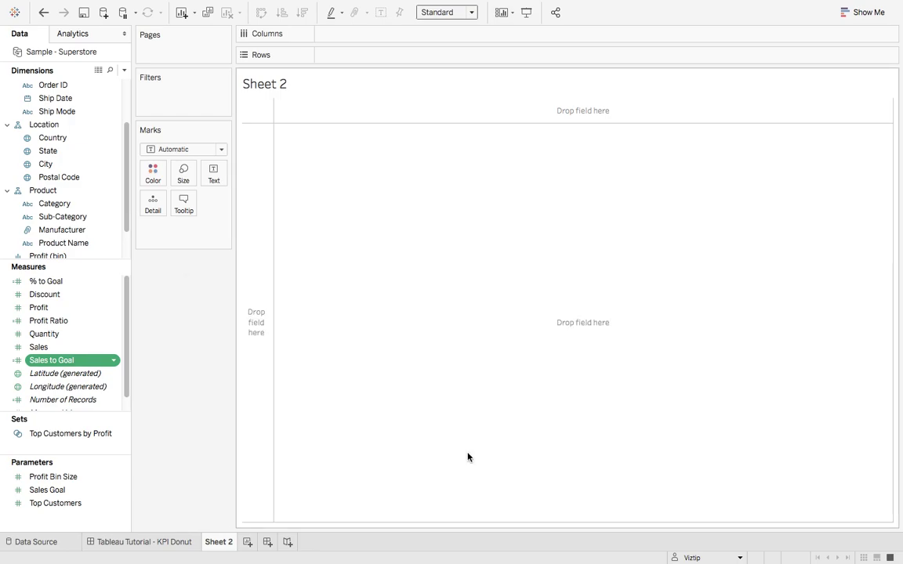
right_click(62, 282)
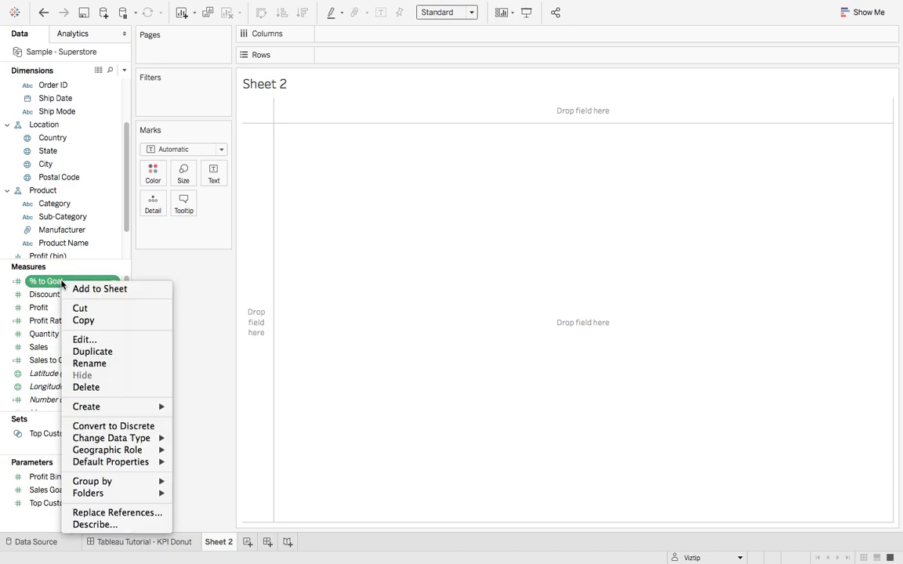
left_click(101, 340)
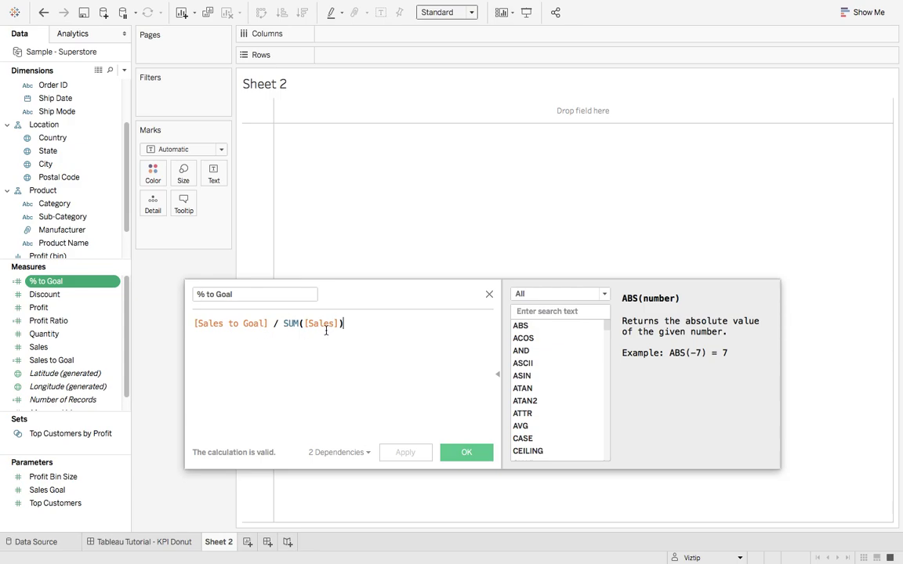
Step: Plot Sales and Sales to Goal together on a shared Rows axis
left_click(474, 453)
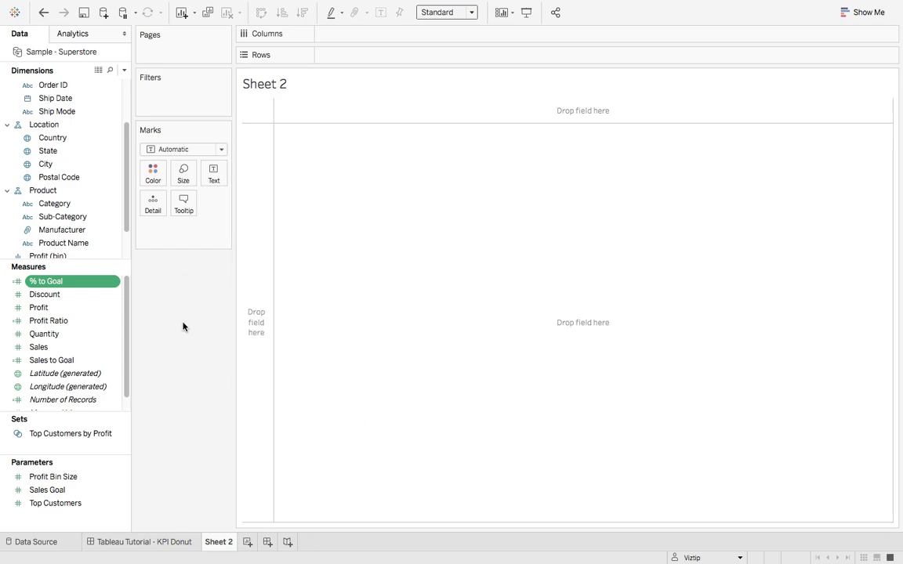
left_click_drag(39, 346, 339, 54)
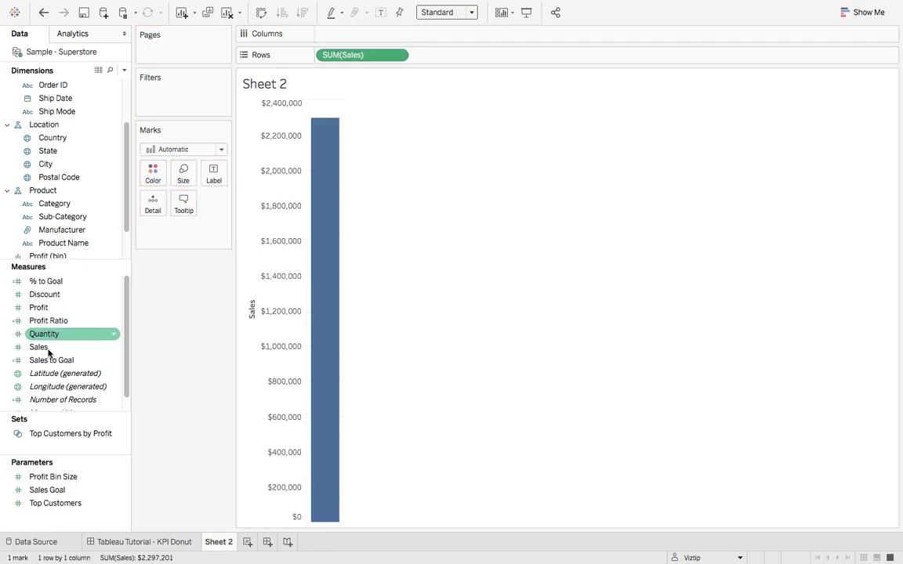
left_click_drag(56, 360, 248, 308)
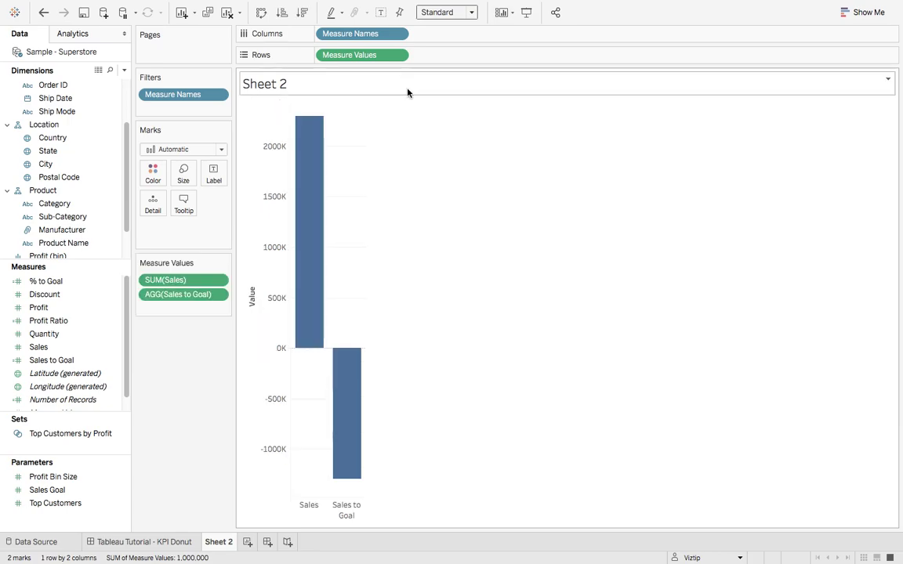
Step: Turn the marks into a pie colored by Measure Names and angled by Measure Values
left_click(178, 149)
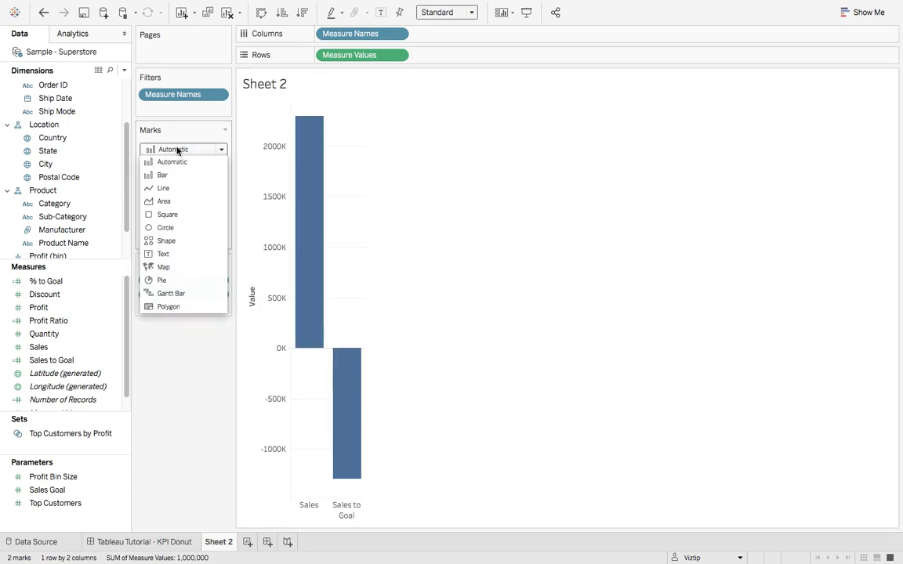
left_click(182, 281)
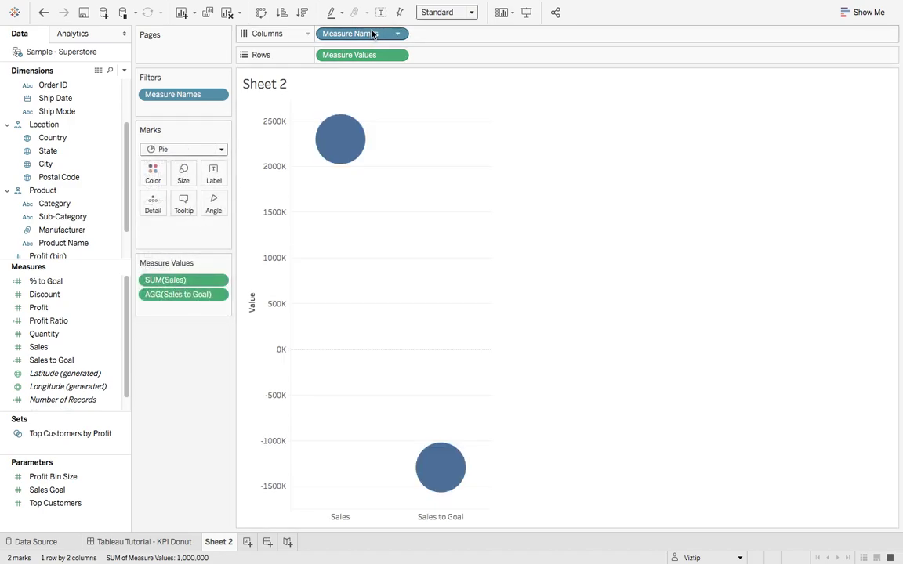
left_click_drag(372, 34, 156, 176)
left_click_drag(356, 56, 213, 208)
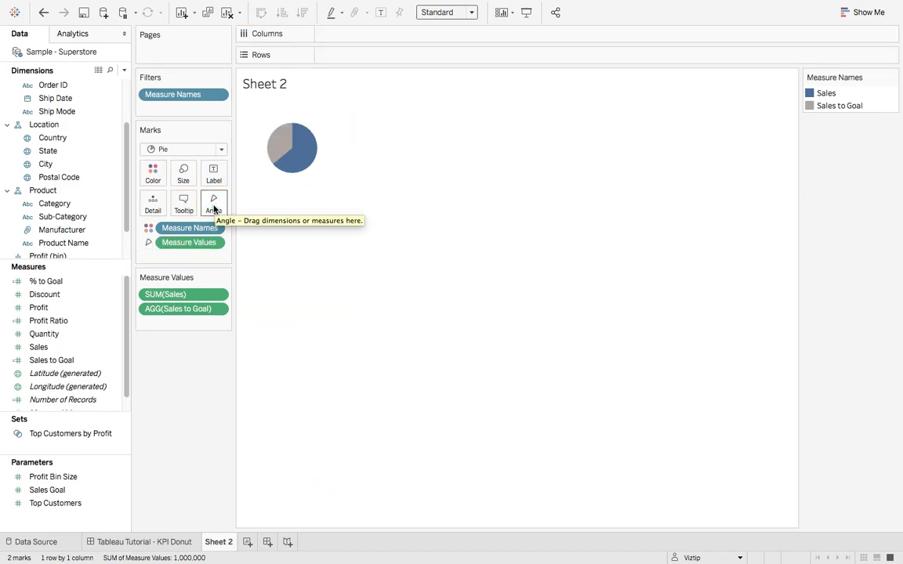
Step: Split into one pie per Category at Entire View, hiding the header and labelling by Category
left_click_drag(64, 203, 359, 36)
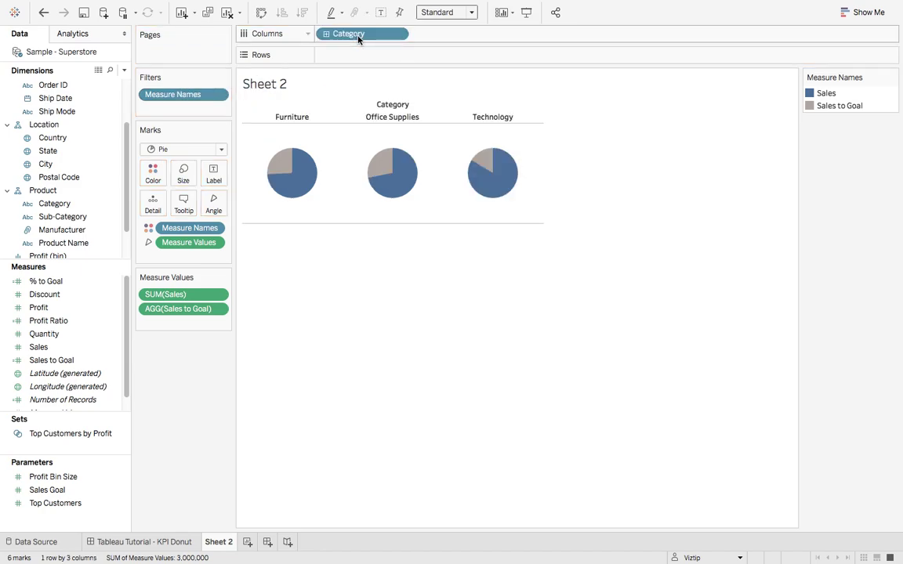
left_click(458, 16)
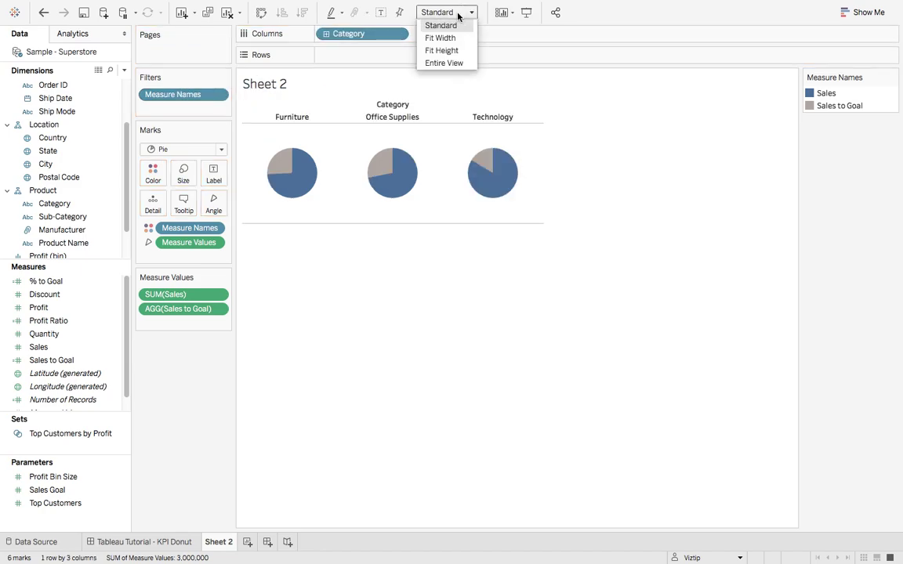
left_click(444, 63)
right_click(374, 36)
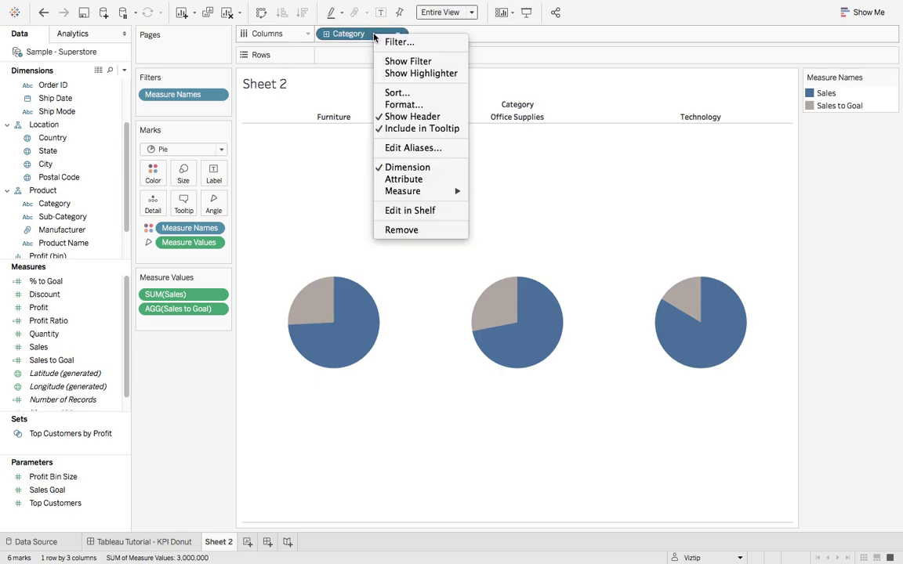
left_click(429, 119)
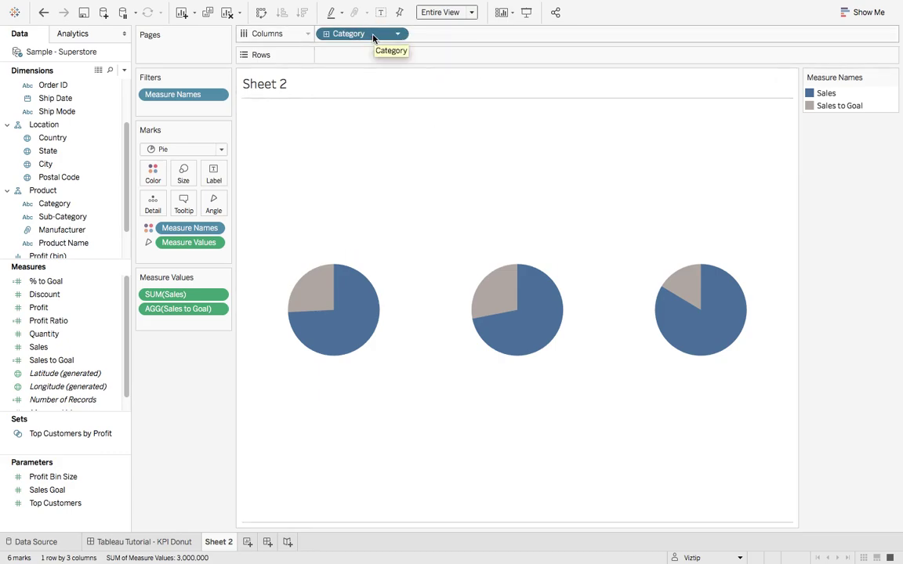
left_click_drag(375, 37, 215, 178)
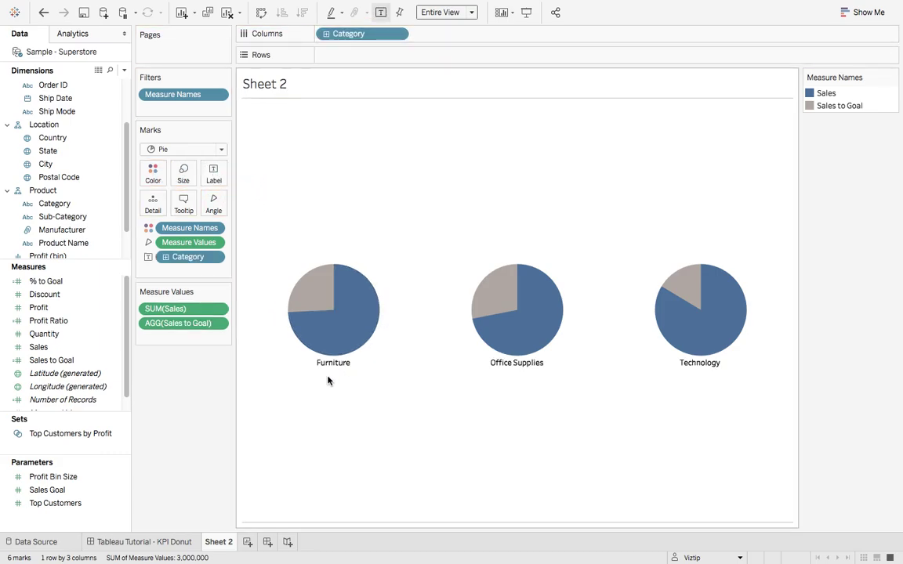
Step: Format the Furniture, Office Supplies and Technology labels as bold 12pt, aligned to the top
left_click(218, 180)
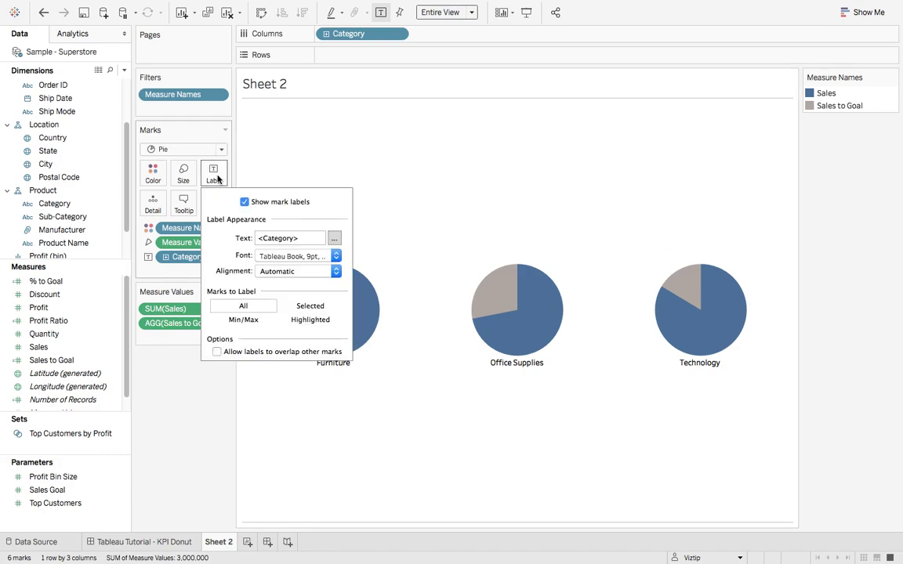
left_click(311, 259)
left_click(288, 294)
key("Down")
key("Down")
key("Down")
key("Return")
left_click(303, 295)
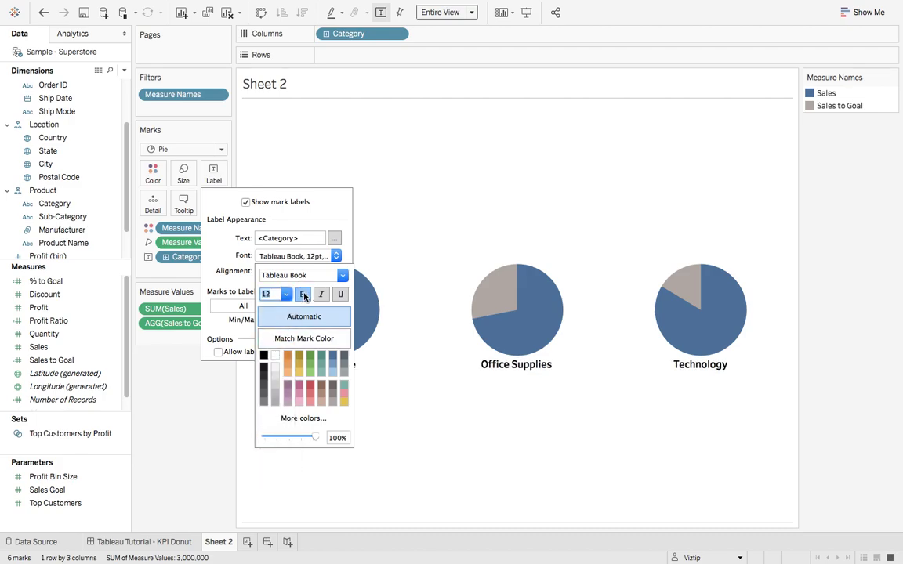
left_click(188, 290)
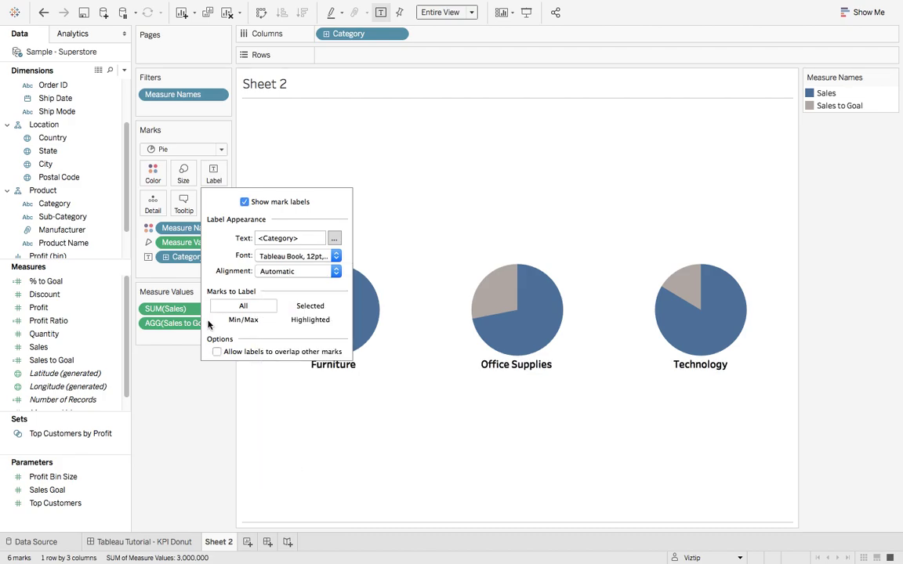
left_click(287, 272)
left_click(306, 388)
left_click(204, 470)
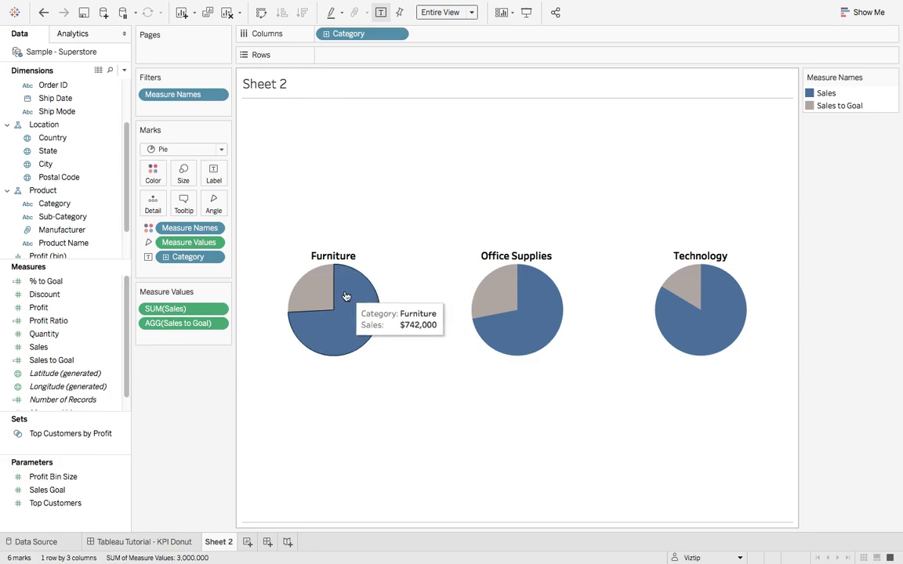
Step: Add Number of Records to Rows twice, setting both pills' aggregation to Minimum
mouse_move(348, 324)
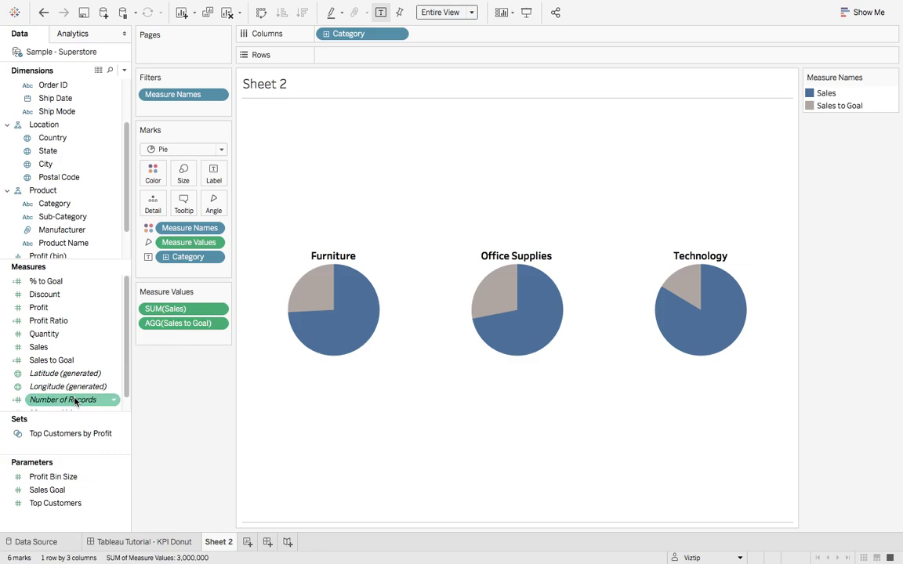
left_click_drag(72, 399, 381, 60)
right_click(378, 57)
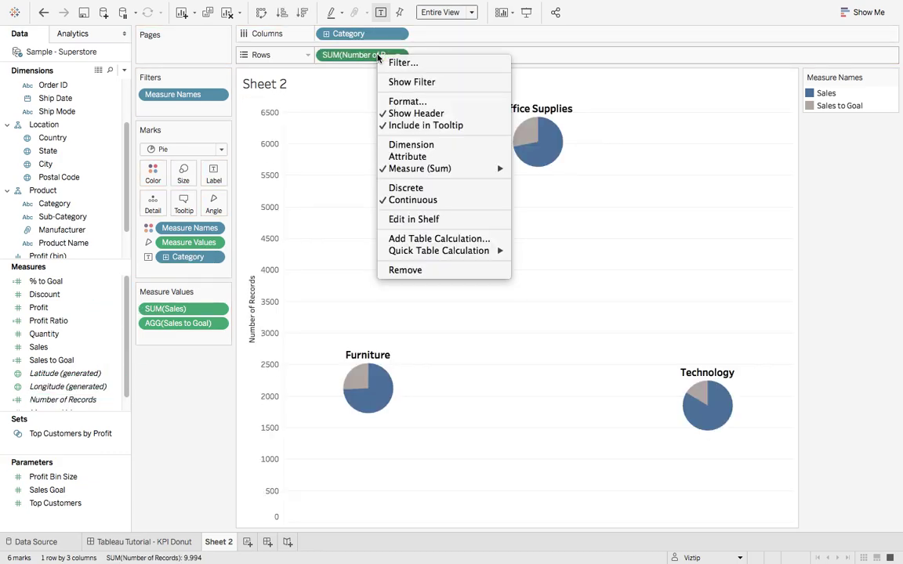
mouse_move(470, 169)
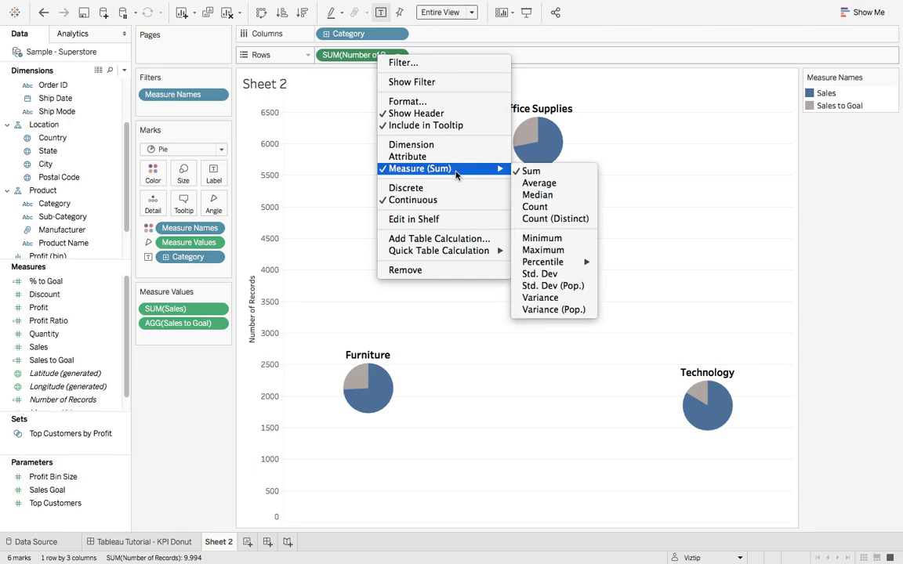
left_click(547, 239)
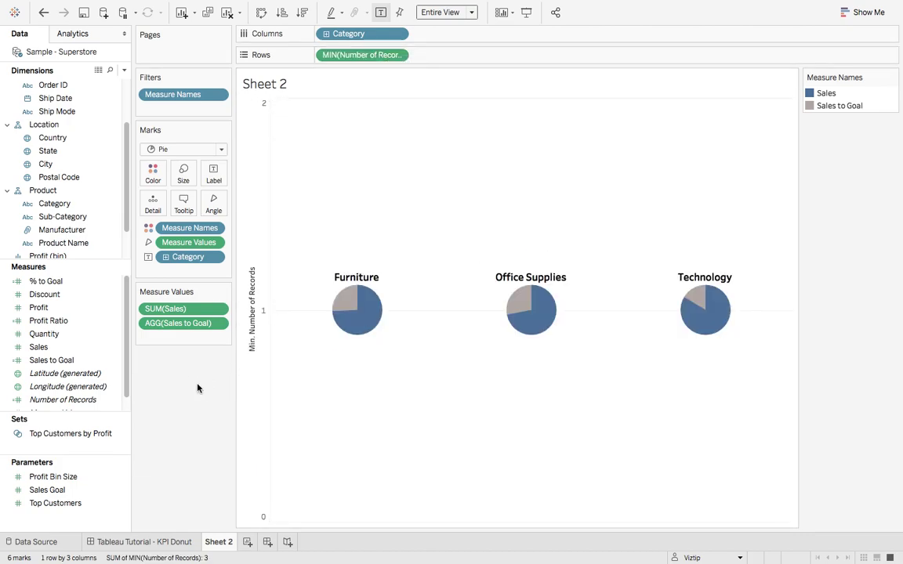
left_click_drag(73, 399, 464, 55)
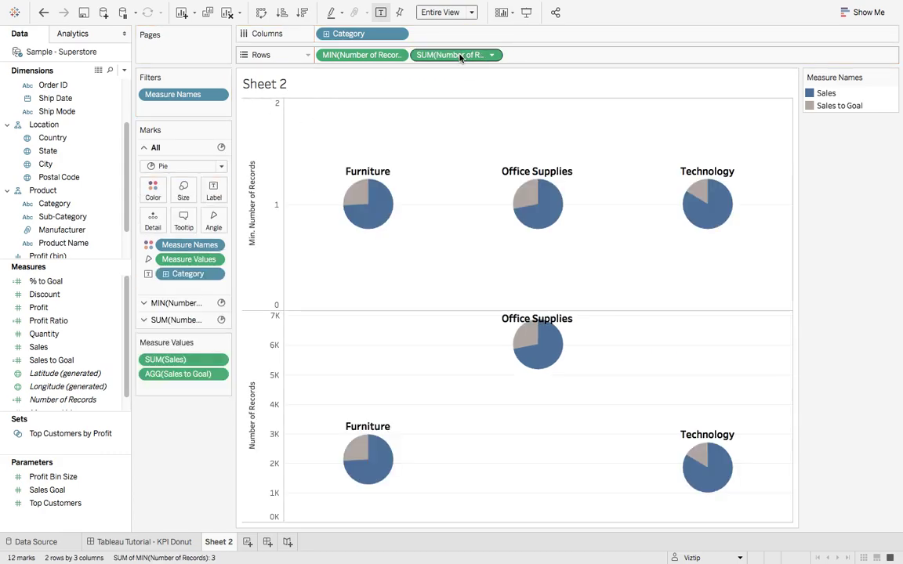
right_click(461, 57)
mouse_move(533, 168)
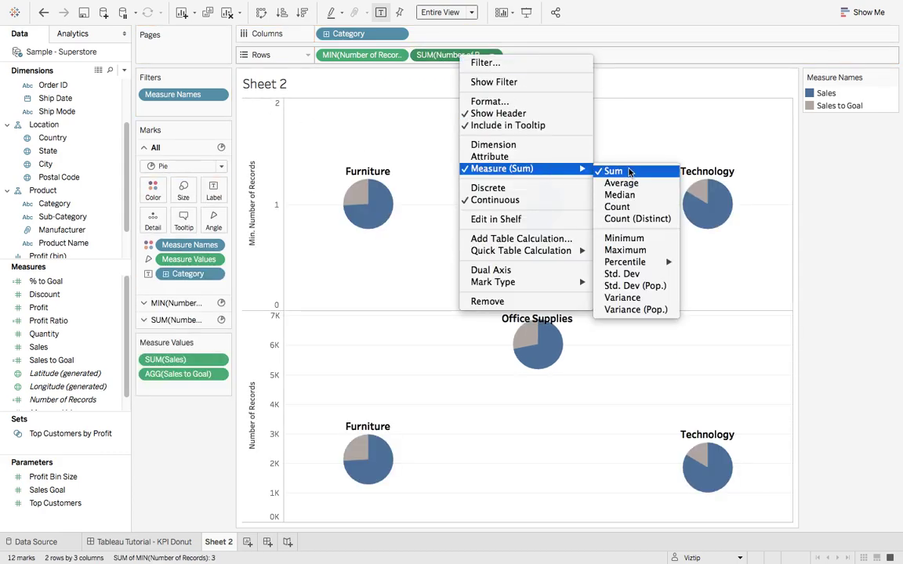
left_click(626, 238)
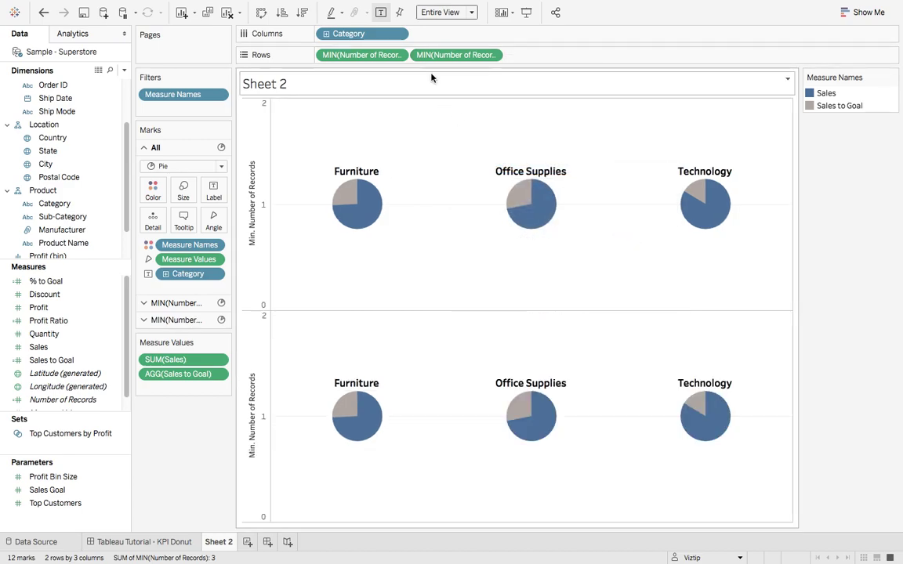
Step: Make the two MIN(Number of Records) rows a dual axis and enlarge the first layer's pies
right_click(453, 59)
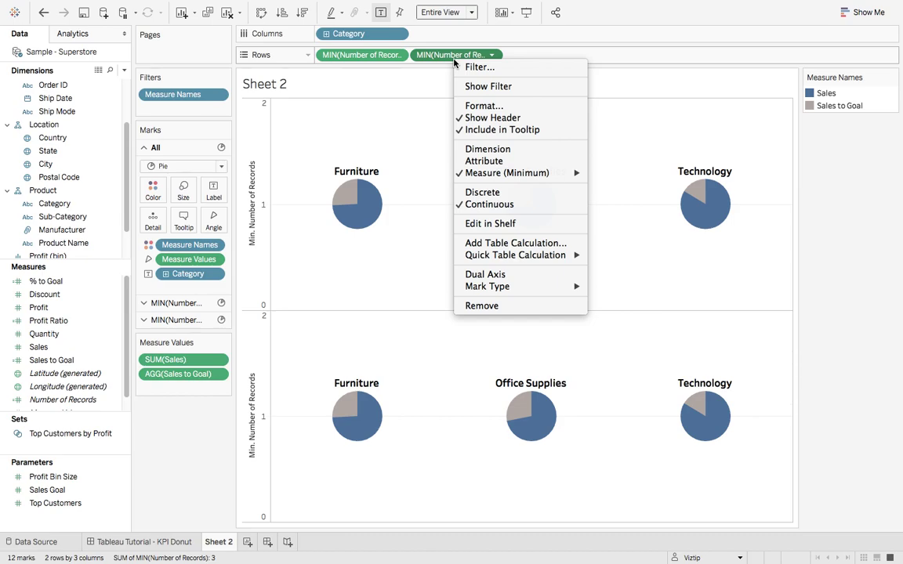
left_click(506, 275)
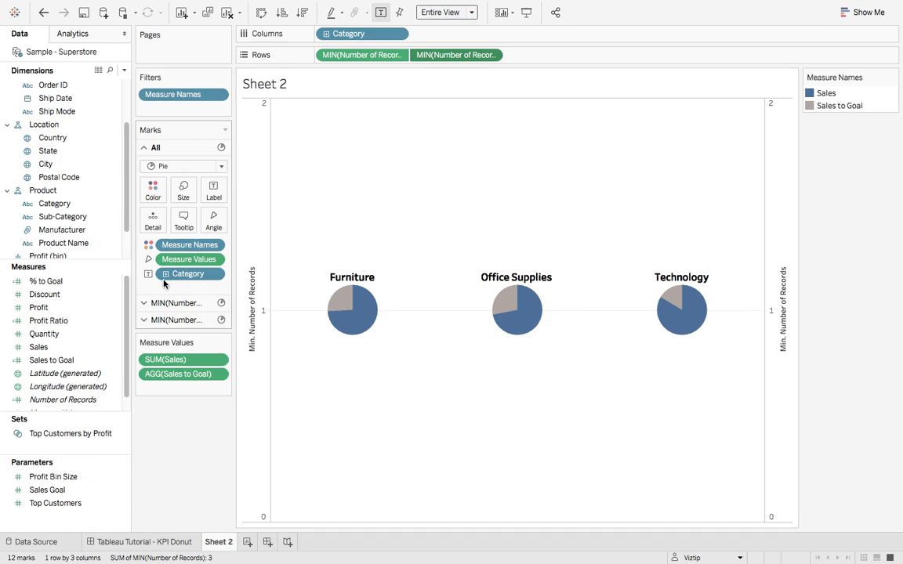
left_click(191, 305)
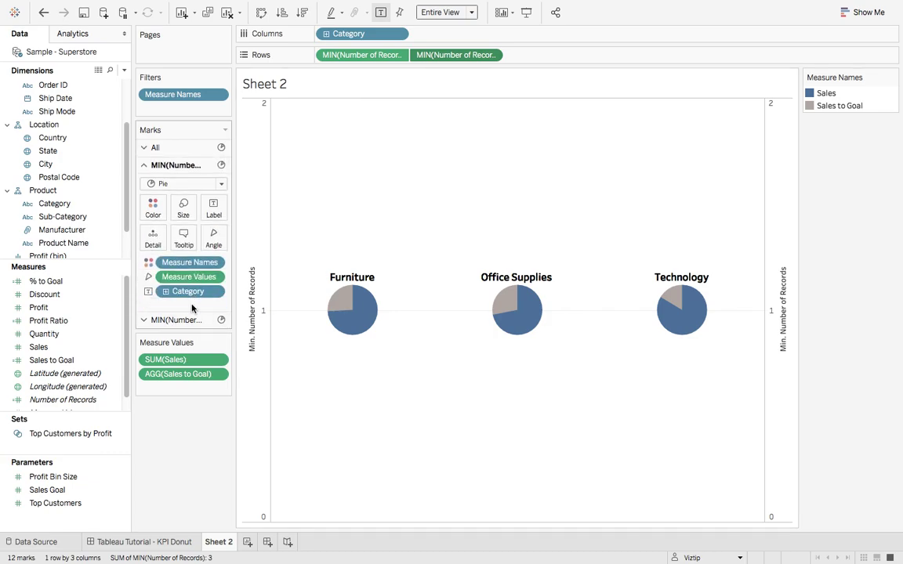
left_click(184, 212)
left_click_drag(208, 246, 243, 245)
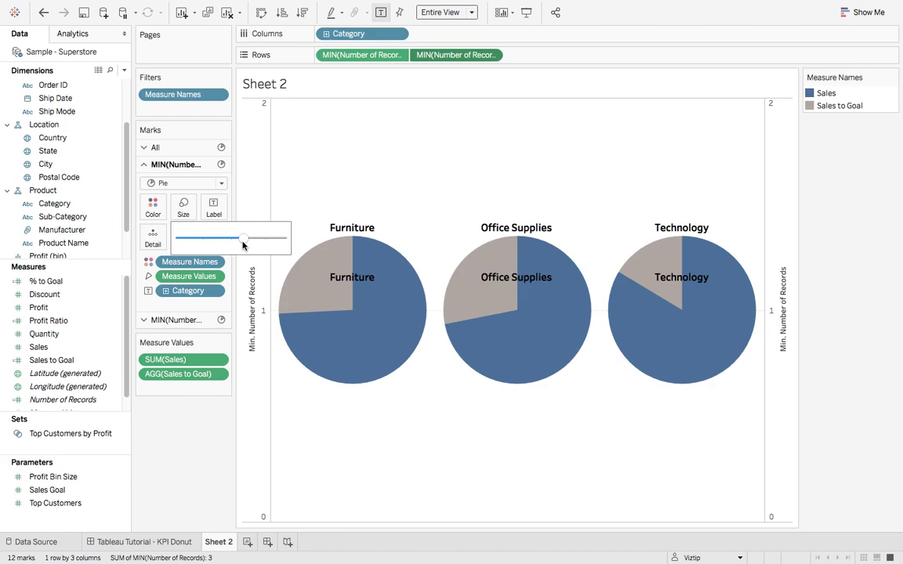
Step: Strip Measure Names, Measure Values and Category from the second layer, then make it white and larger
left_click(177, 321)
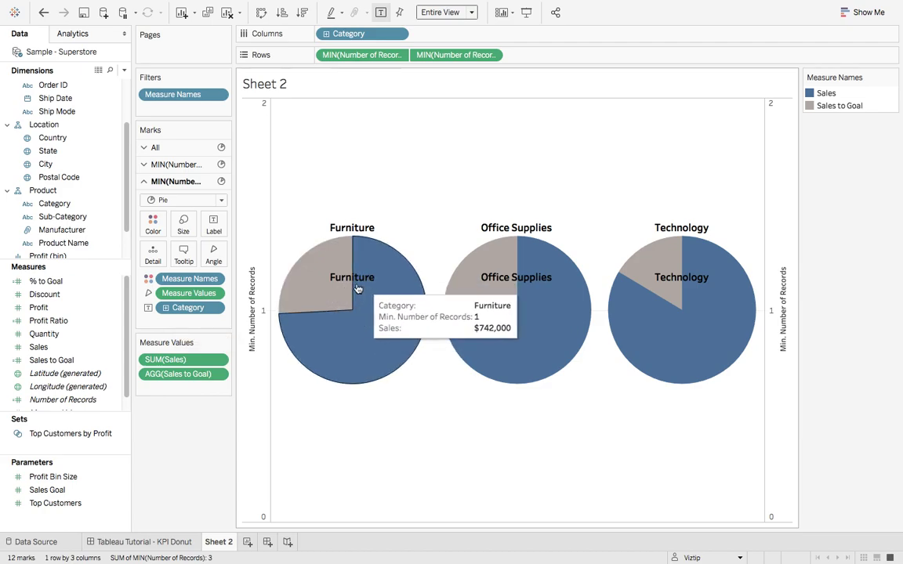
left_click_drag(189, 279, 45, 268)
left_click_drag(177, 279, 6, 298)
left_click(153, 223)
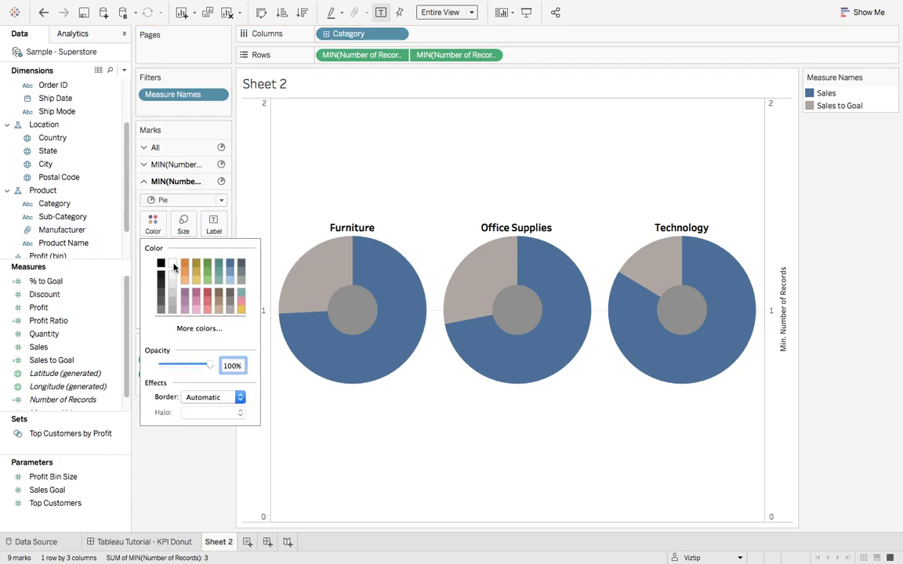
left_click(173, 266)
left_click(166, 491)
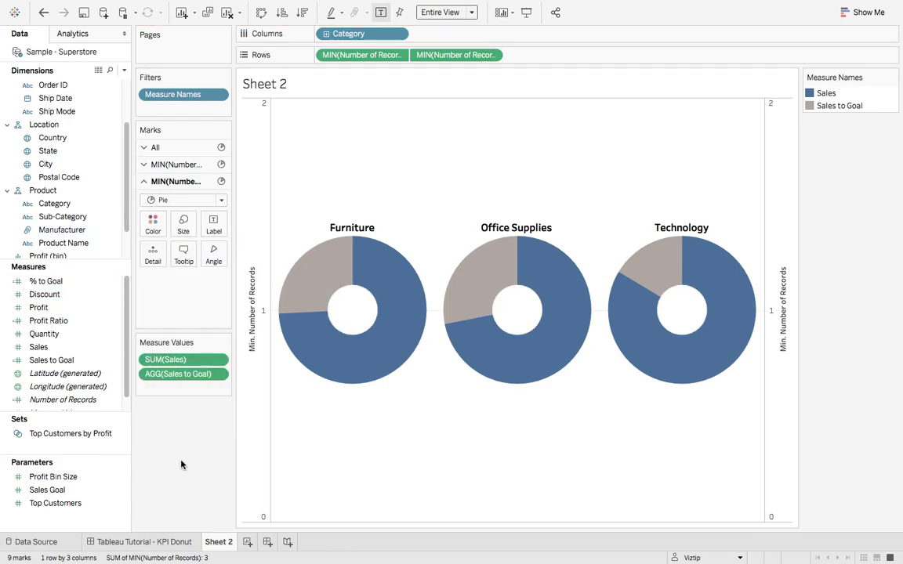
left_click(187, 227)
left_click_drag(208, 254, 227, 261)
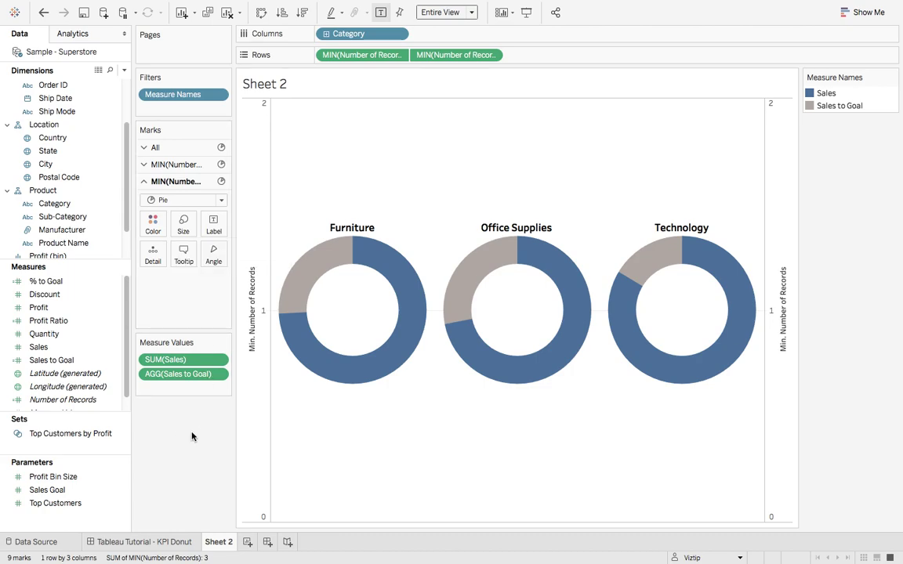
Step: Hide the axis header and set Rows Grid Lines to None in the sheet's line formatting
right_click(254, 365)
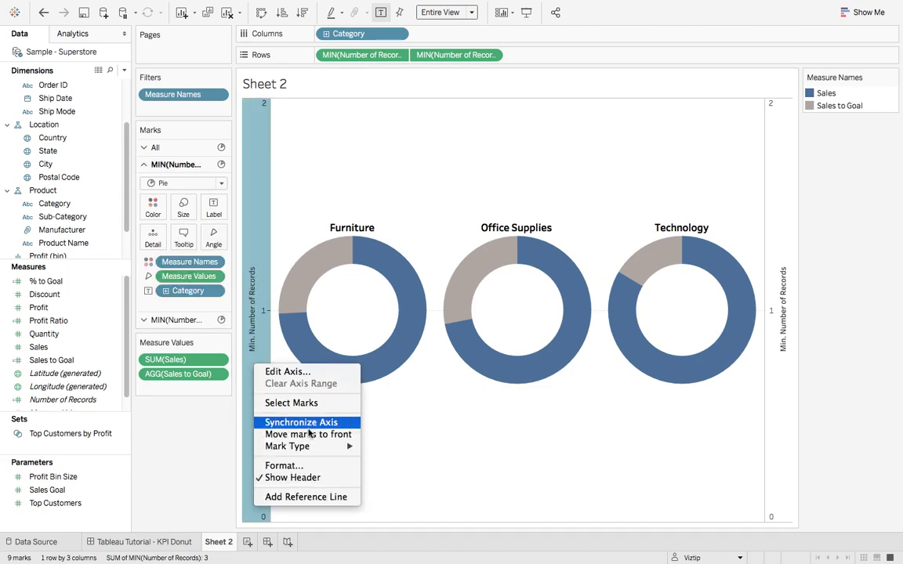
left_click(312, 477)
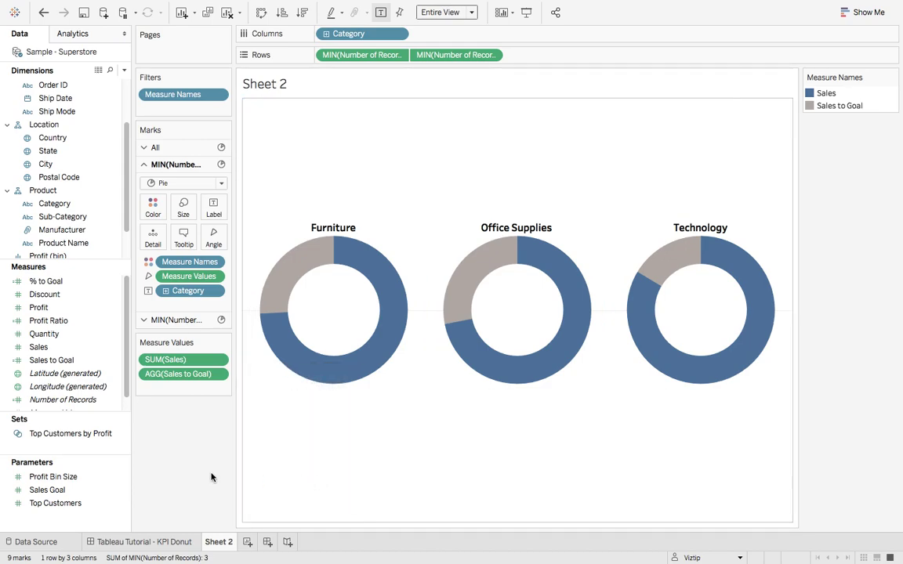
mouse_move(772, 328)
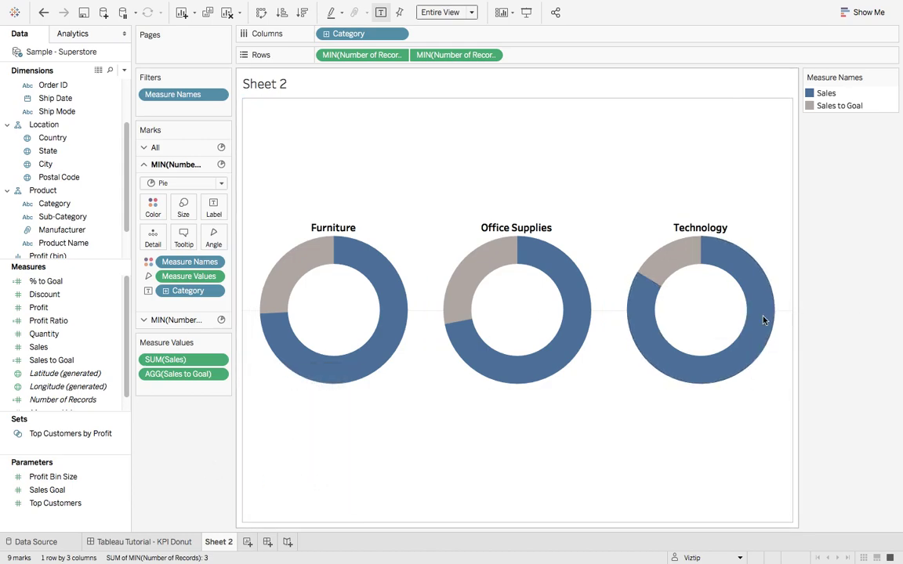
right_click(416, 376)
left_click(472, 427)
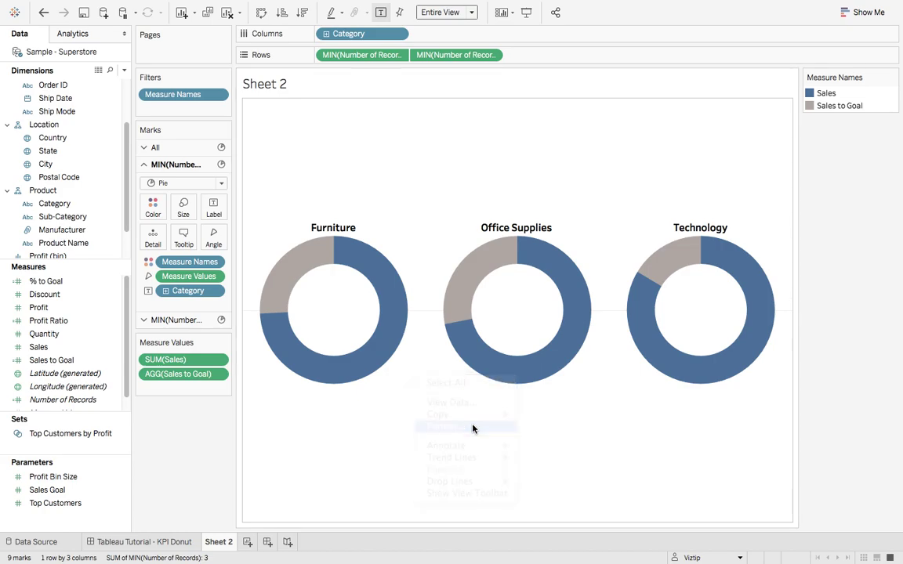
left_click(76, 56)
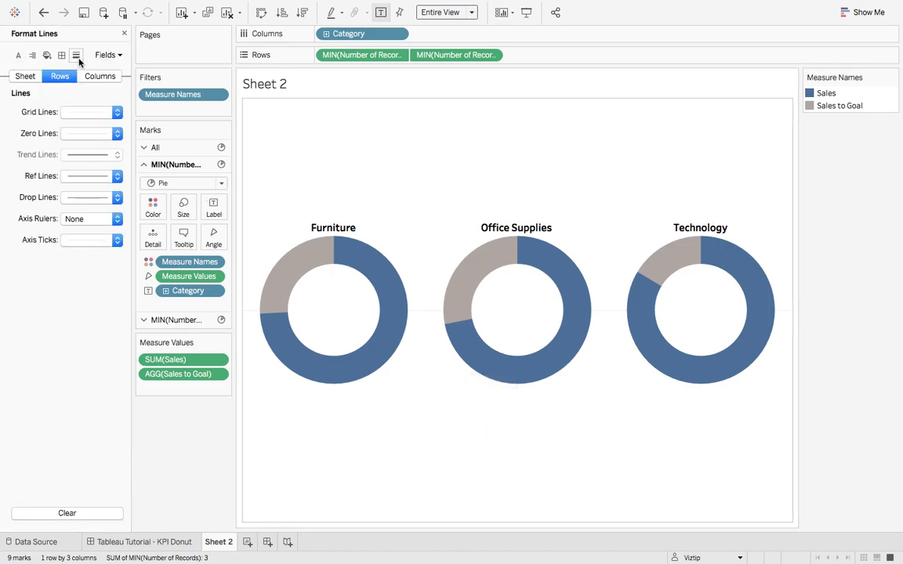
left_click(91, 114)
left_click(95, 130)
left_click(190, 439)
left_click(178, 320)
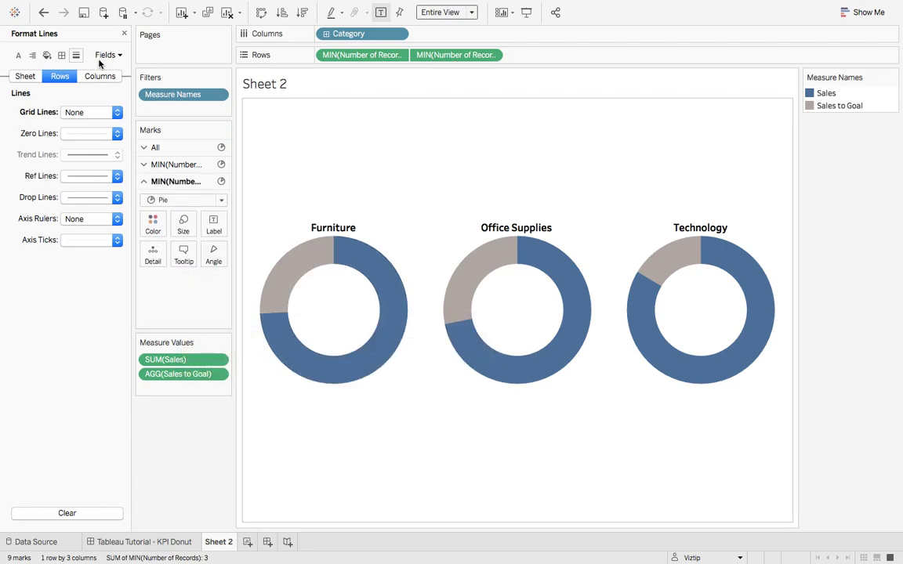
Step: Label the donut centres with % to Goal plus a 'to goal' line (e.g. 34.8% to goal)
left_click(123, 33)
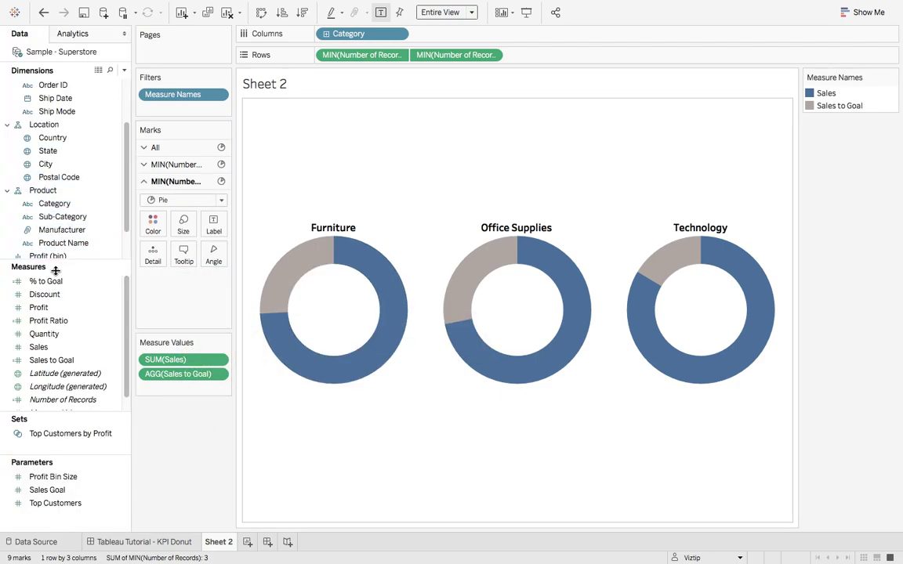
left_click_drag(54, 280, 217, 228)
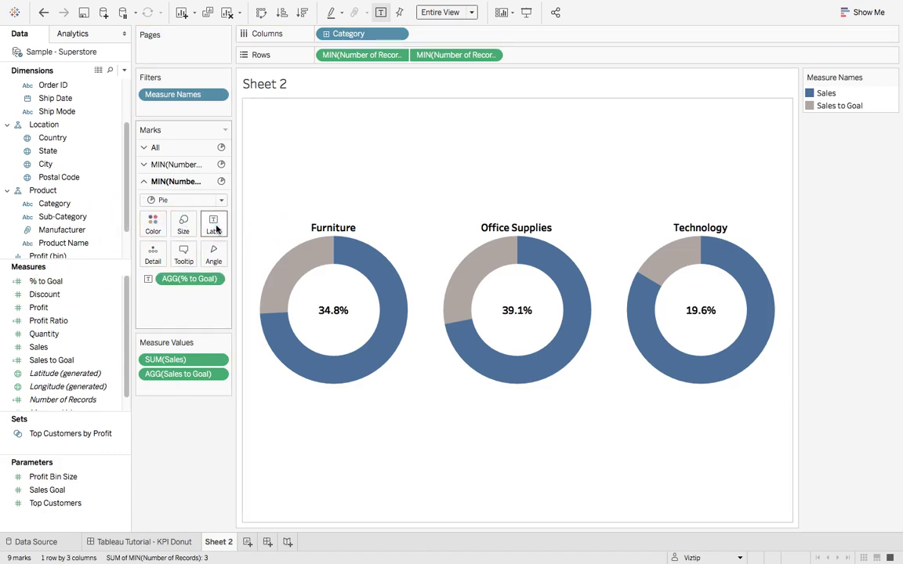
left_click(215, 226)
left_click(334, 290)
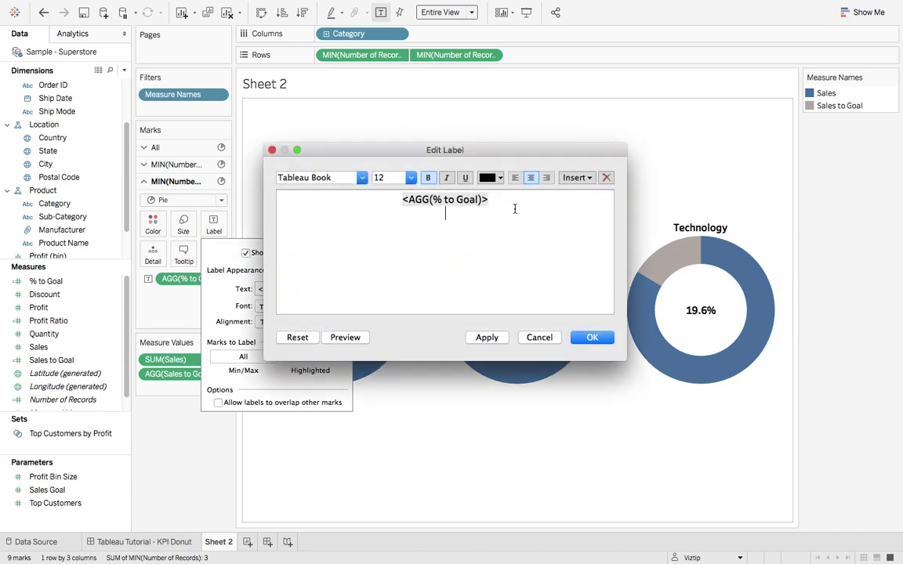
type("to goal")
left_click_drag(468, 213, 427, 213)
left_click(592, 337)
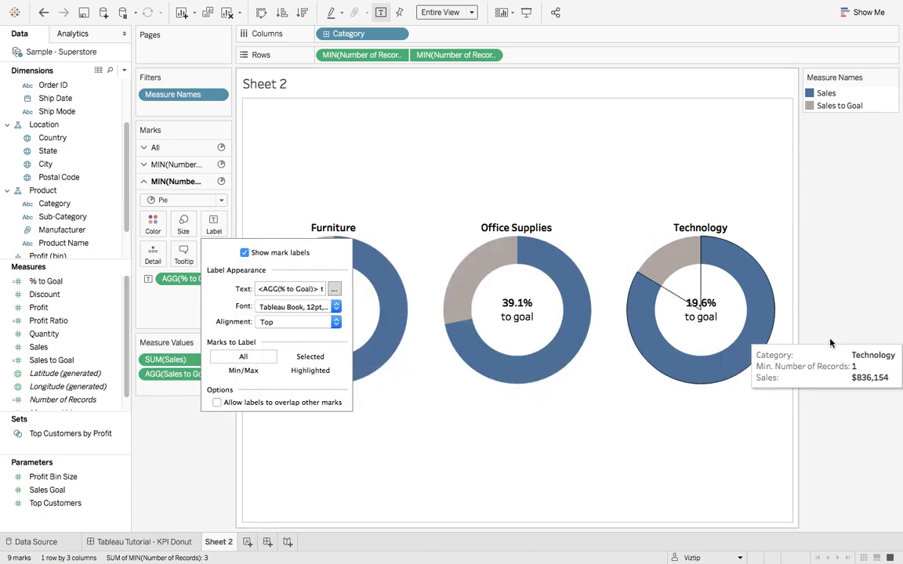
left_click(714, 455)
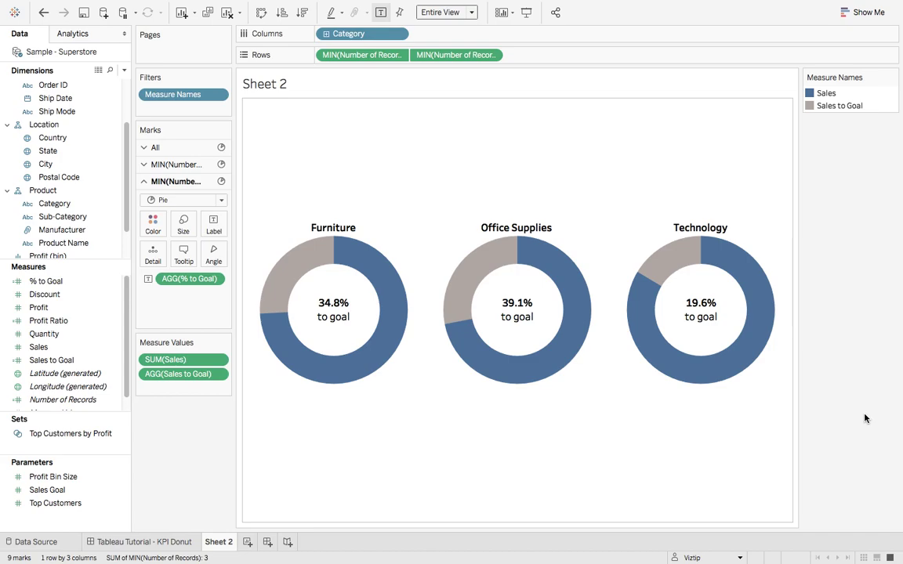